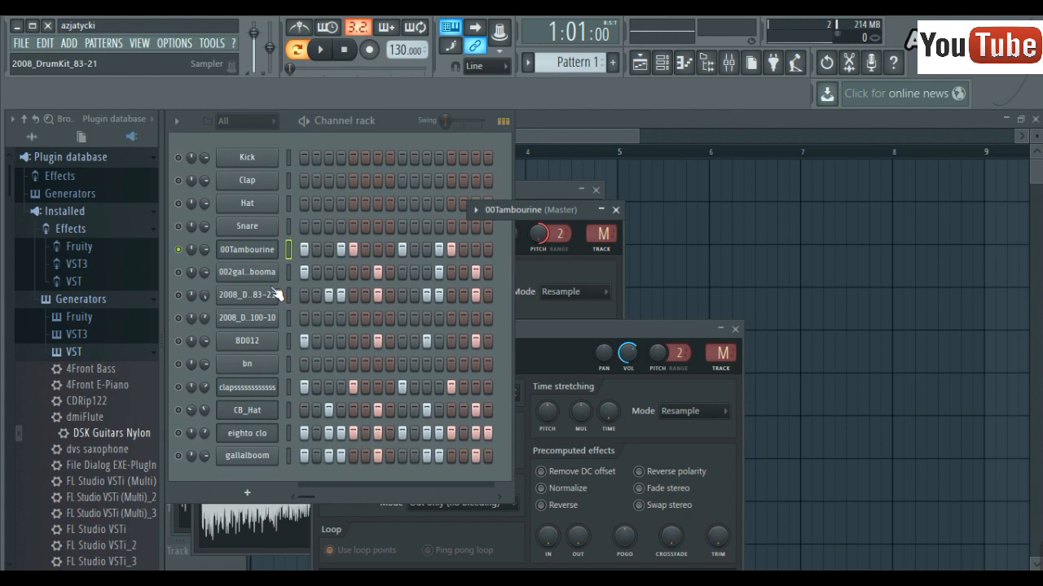
Look over the claps and eighto clo channel settings, preview the sample, and collapse the eighto clo window.
{"action": "left_click", "coordinate": [262, 394]}
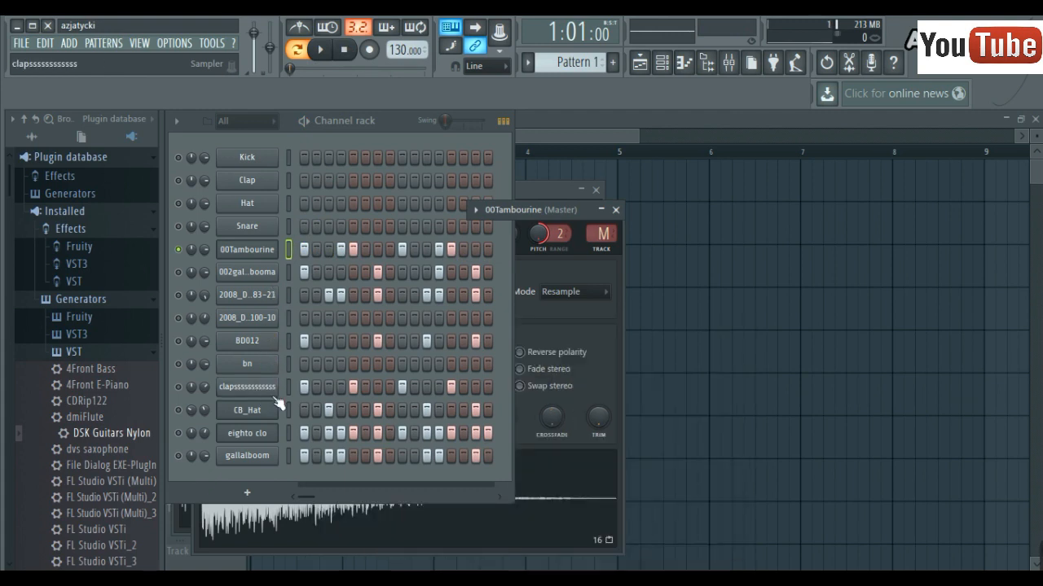
{"action": "left_click", "coordinate": [274, 397]}
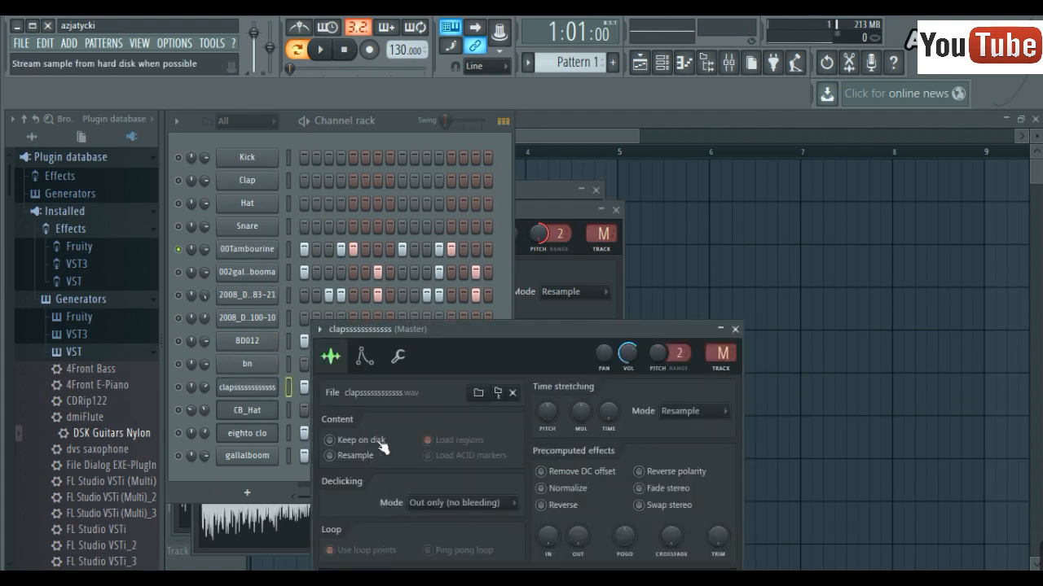
{"action": "left_click", "coordinate": [269, 390]}
{"action": "left_click", "coordinate": [356, 523]}
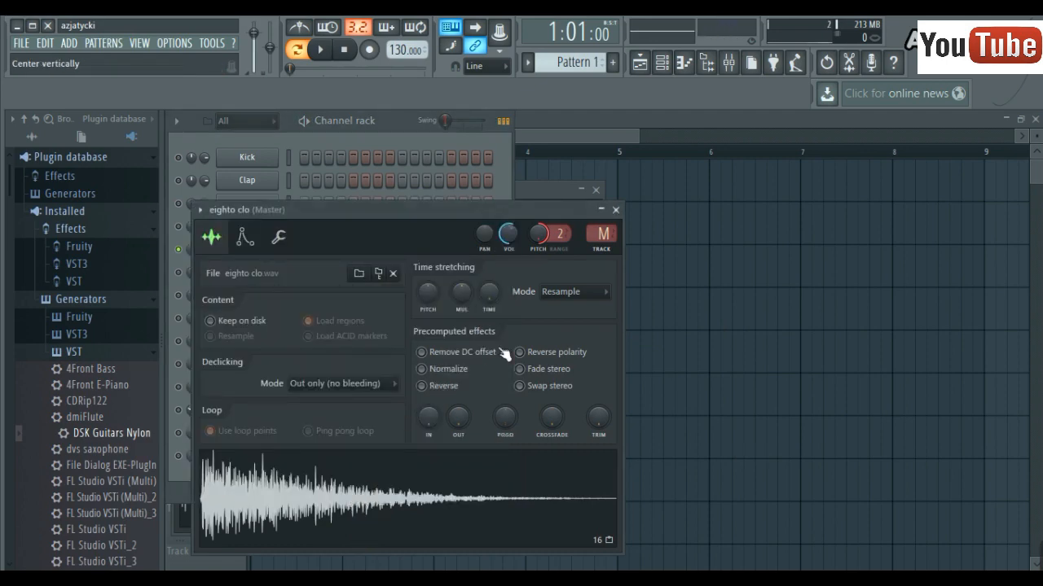
{"action": "left_click", "coordinate": [602, 210]}
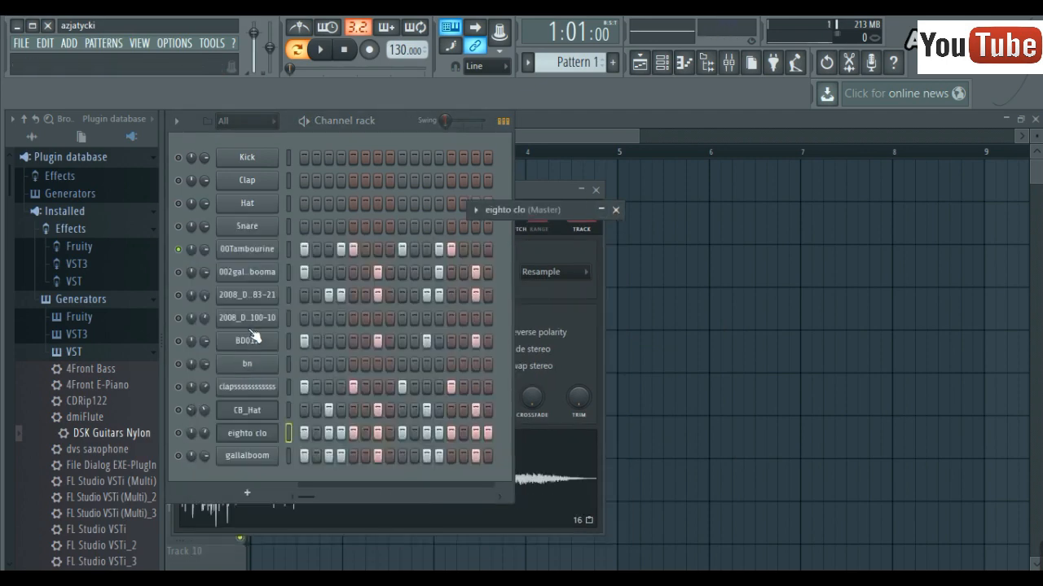
Open the claps channel settings beside the channel rack, unmute the channel, and audition it in Pattern 1.
{"action": "left_click", "coordinate": [259, 388]}
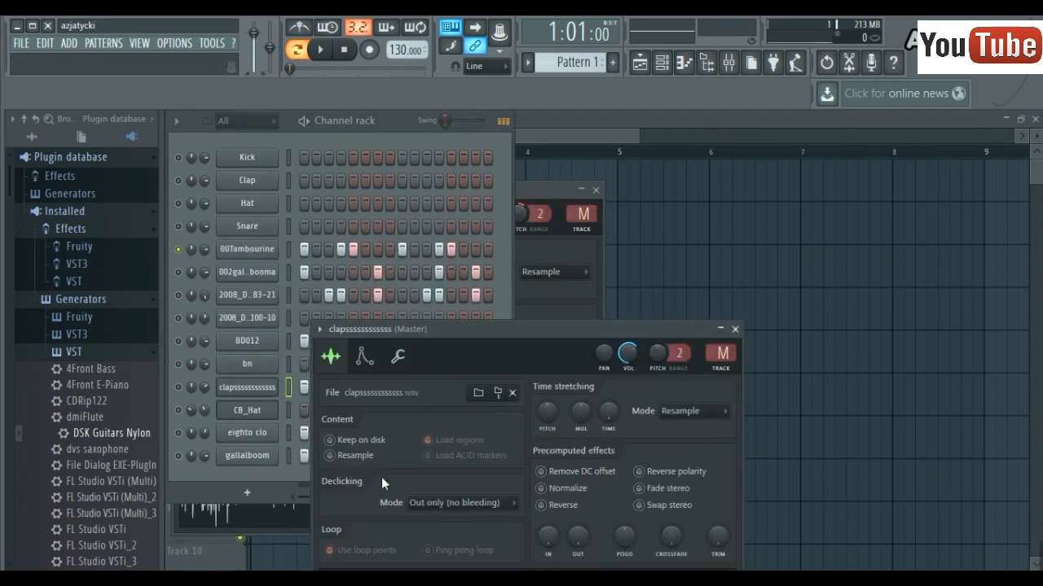
{"action": "left_click_drag", "start_coordinate": [485, 351], "coordinate": [691, 130]}
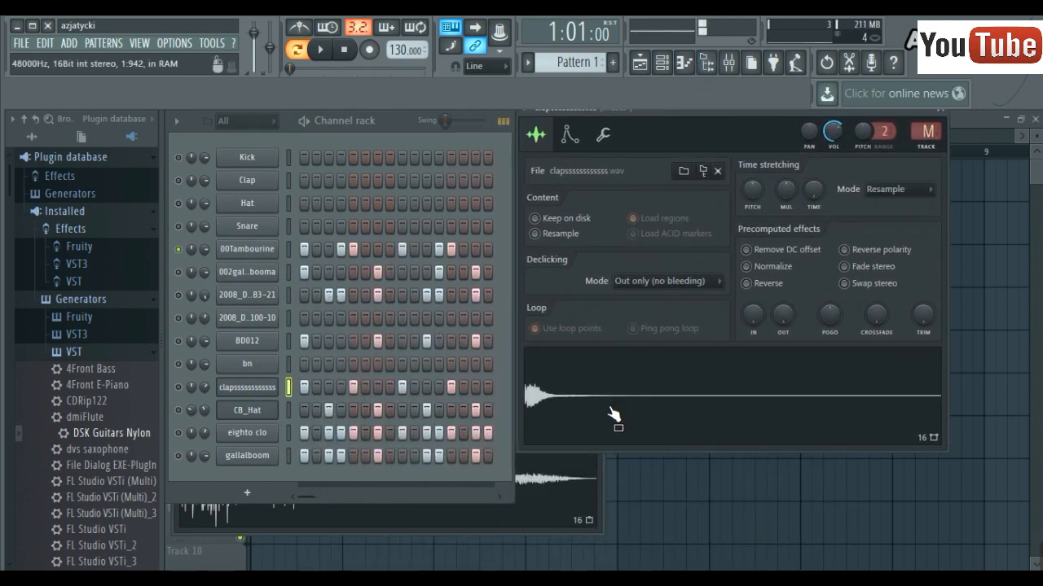
{"action": "left_click", "coordinate": [179, 388]}
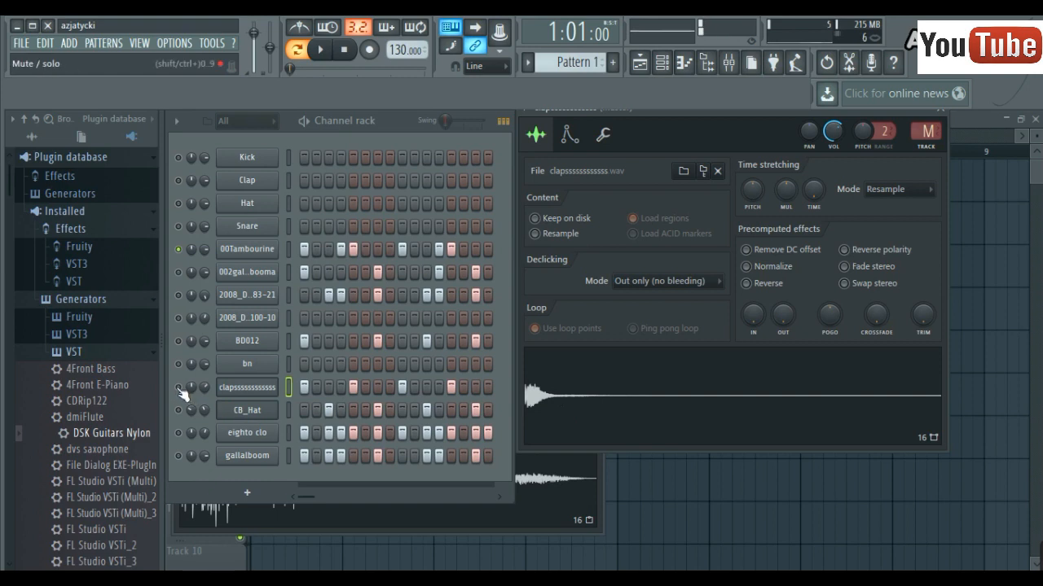
{"action": "left_click", "coordinate": [322, 51]}
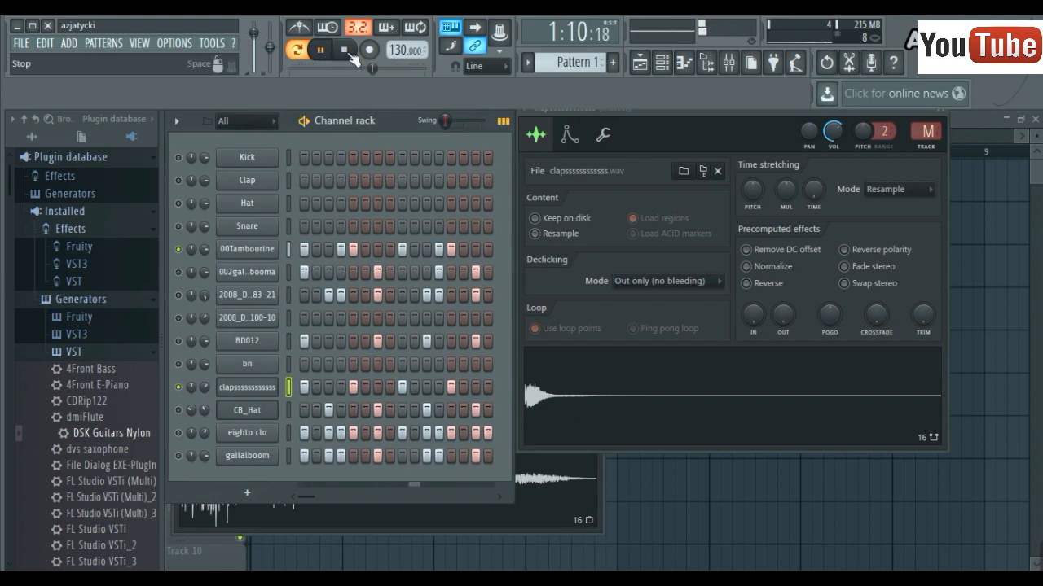
{"action": "left_click", "coordinate": [345, 49]}
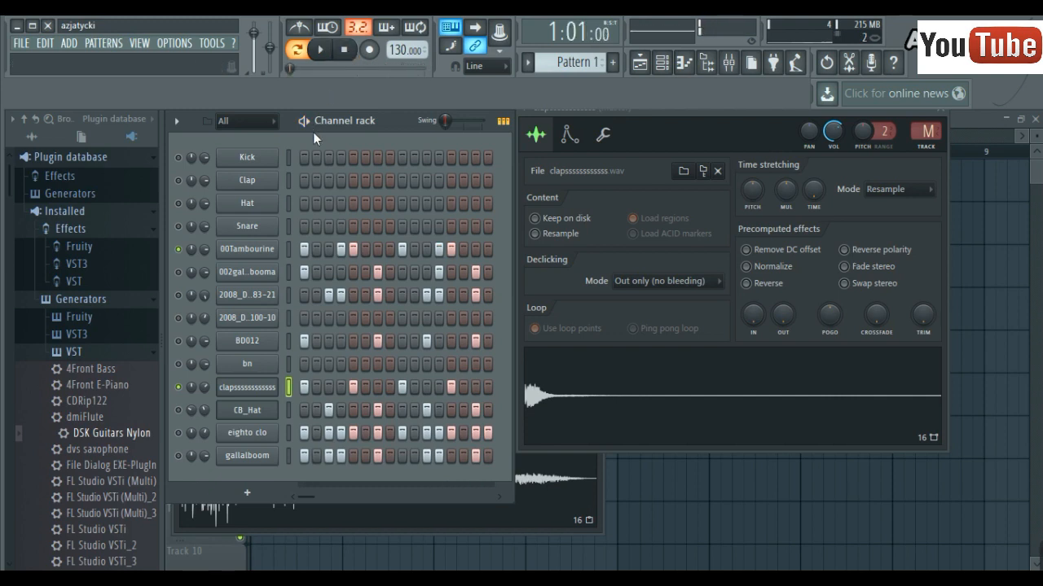
Open the 2008_DrumKit_83-21 channel settings clear of the step grid, unmute the channel, and audition it in the pattern.
{"action": "left_click", "coordinate": [234, 302]}
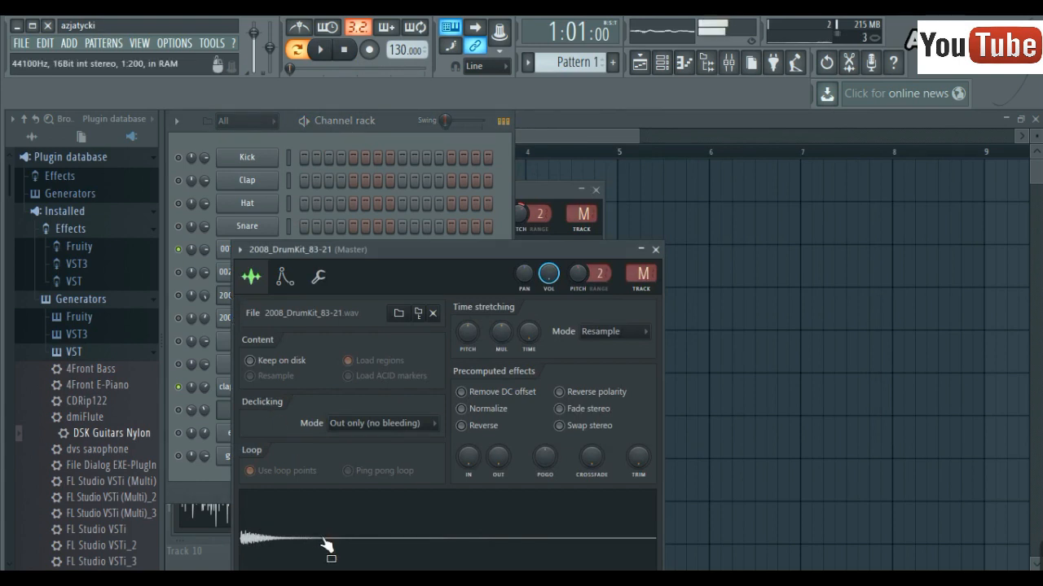
{"action": "left_click_drag", "start_coordinate": [397, 249], "coordinate": [590, 107]}
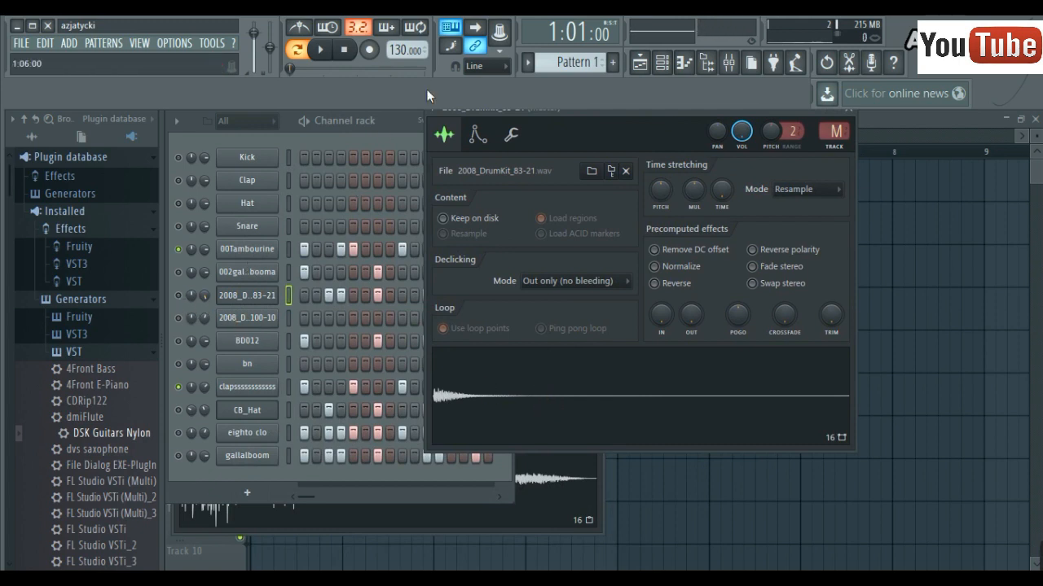
{"action": "left_click_drag", "start_coordinate": [668, 123], "coordinate": [868, 122]}
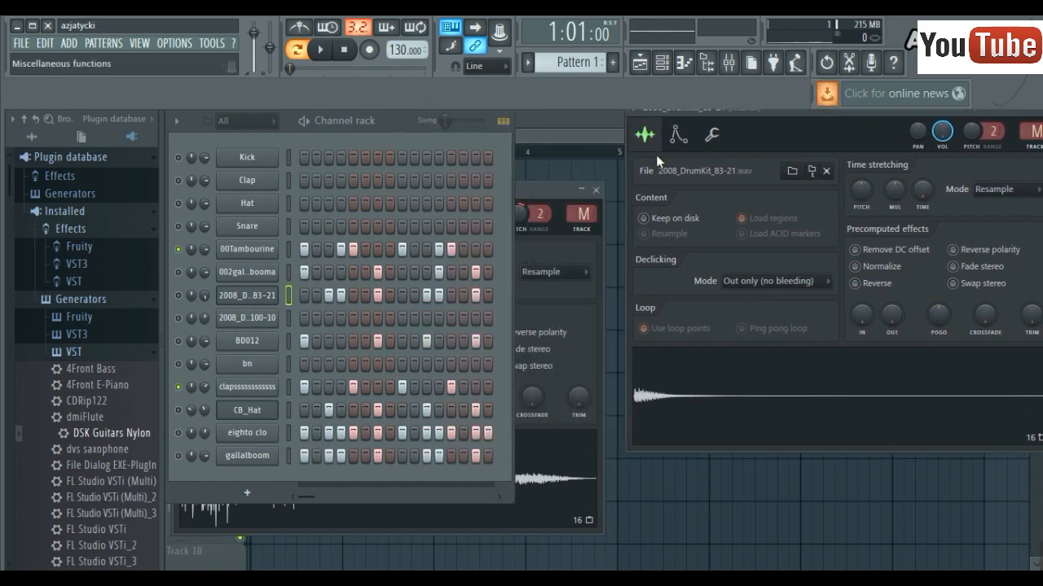
{"action": "left_click", "coordinate": [179, 296]}
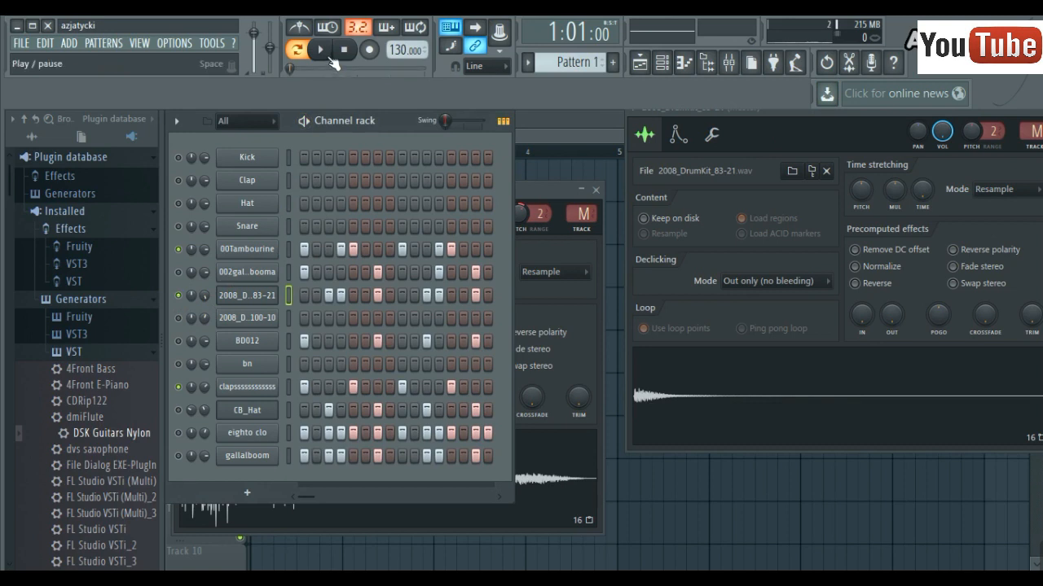
{"action": "left_click", "coordinate": [322, 51]}
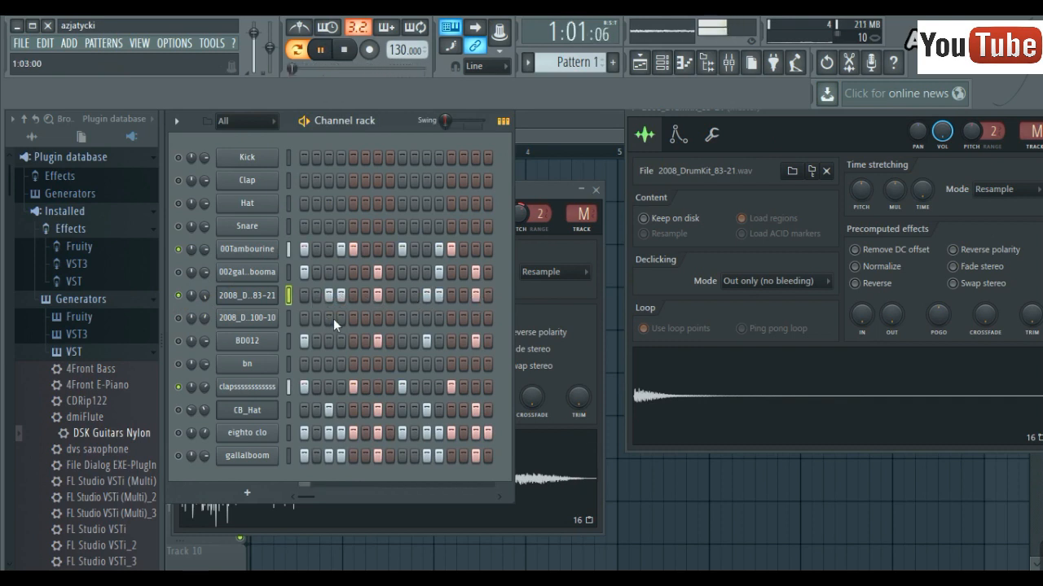
{"action": "left_click", "coordinate": [346, 50]}
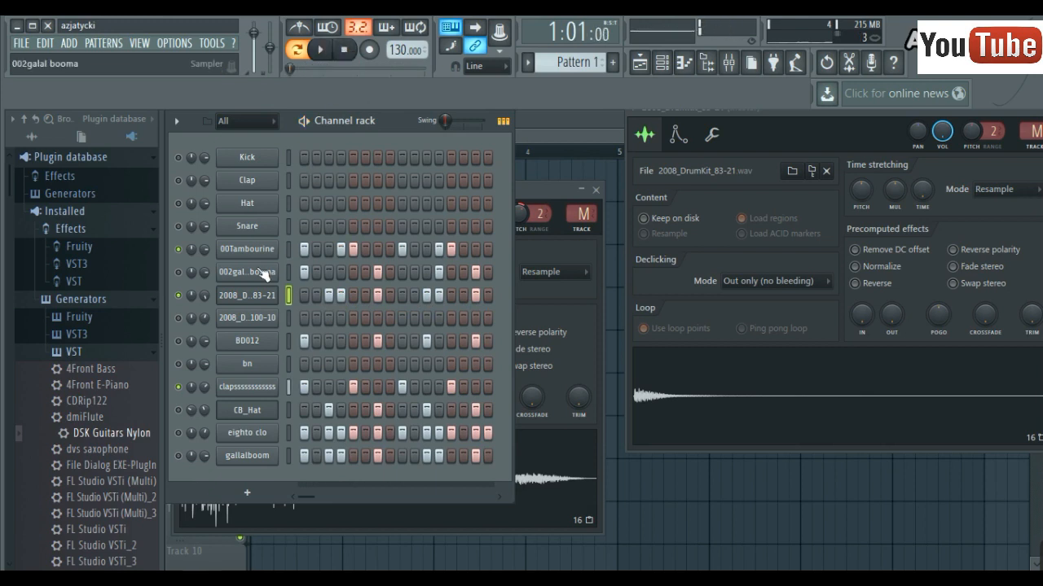
Open the 002galal booma channel settings beside the rack, unmute the channel, and audition it with the other active channels.
{"action": "left_click", "coordinate": [263, 274]}
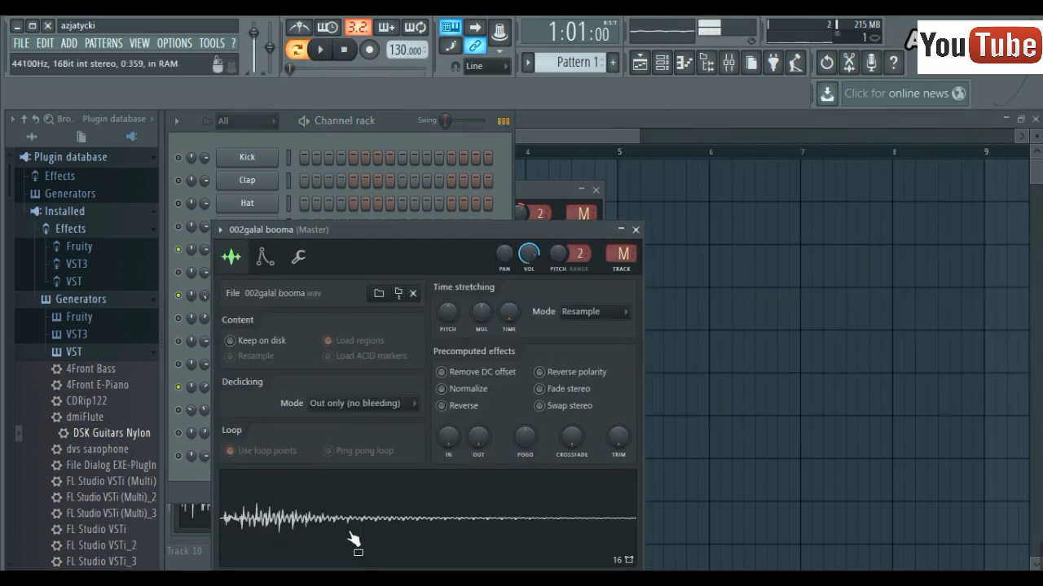
{"action": "left_click_drag", "start_coordinate": [372, 231], "coordinate": [686, 140]}
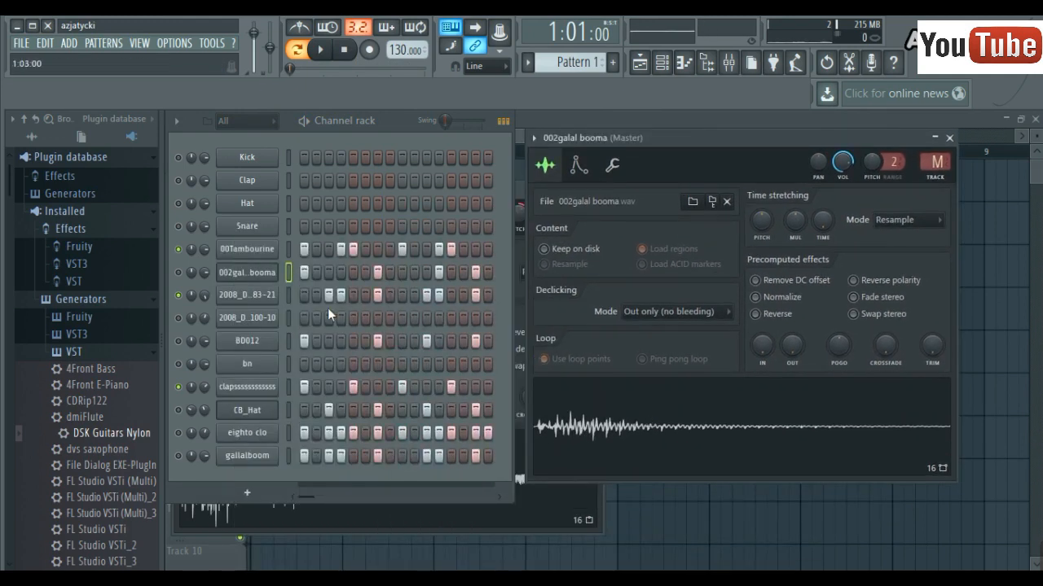
{"action": "left_click", "coordinate": [179, 272]}
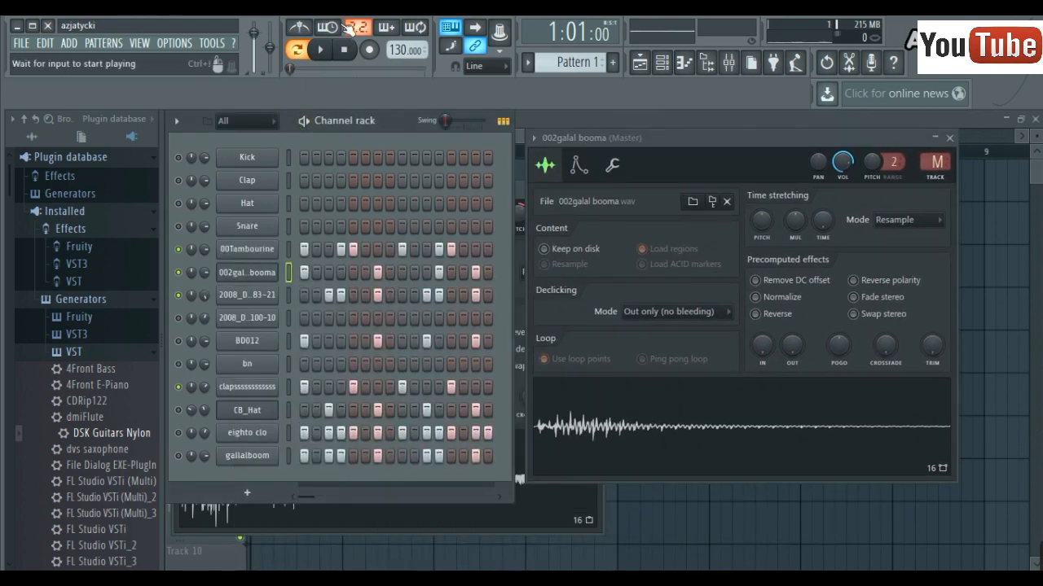
{"action": "left_click", "coordinate": [329, 50]}
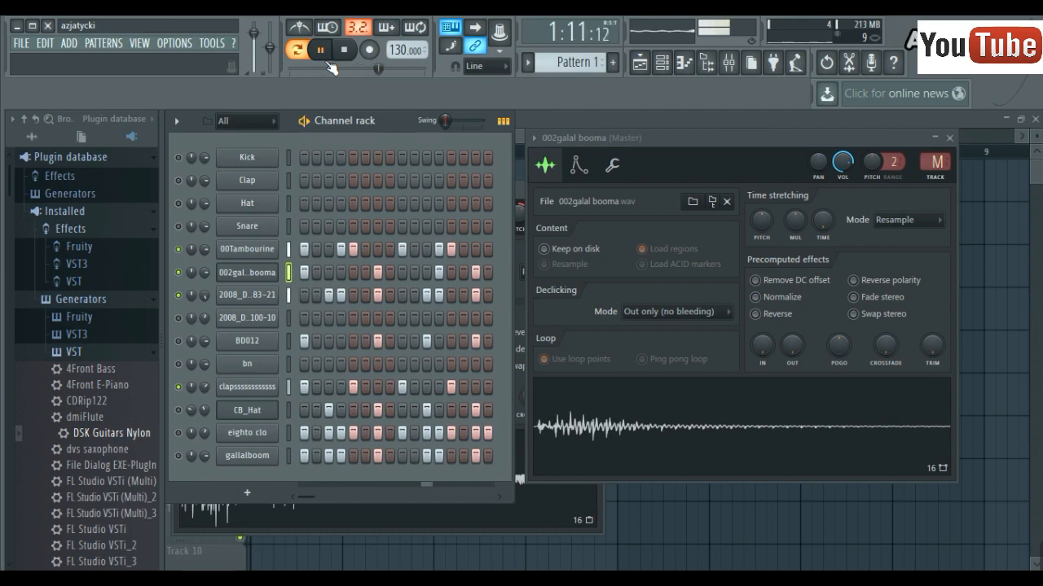
{"action": "key", "text": "space"}
Preview the BD012 sample in its channel settings, unmute the channel, and audition it in the pattern.
{"action": "left_click", "coordinate": [249, 347]}
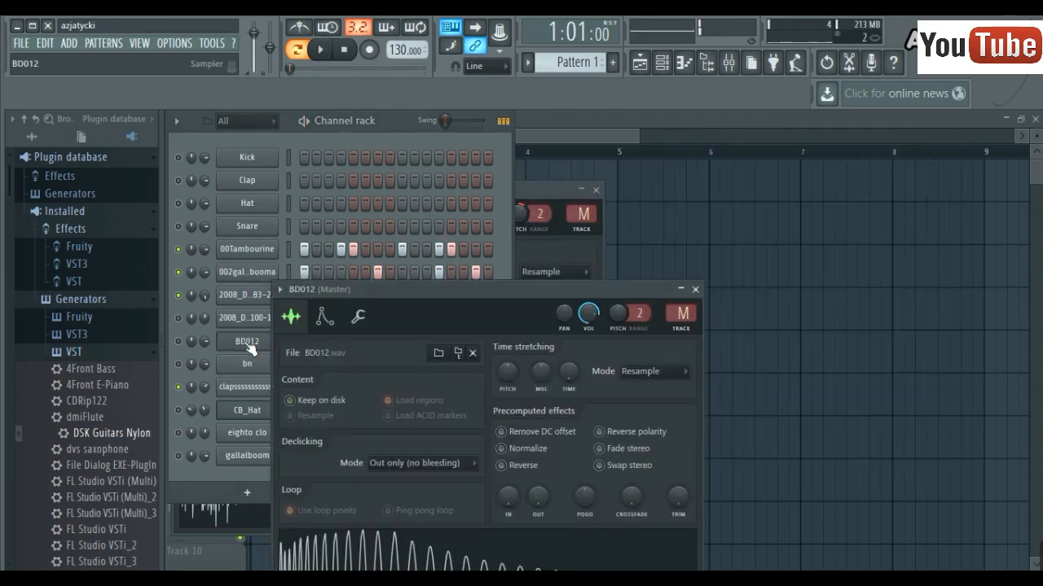
{"action": "left_click", "coordinate": [377, 544]}
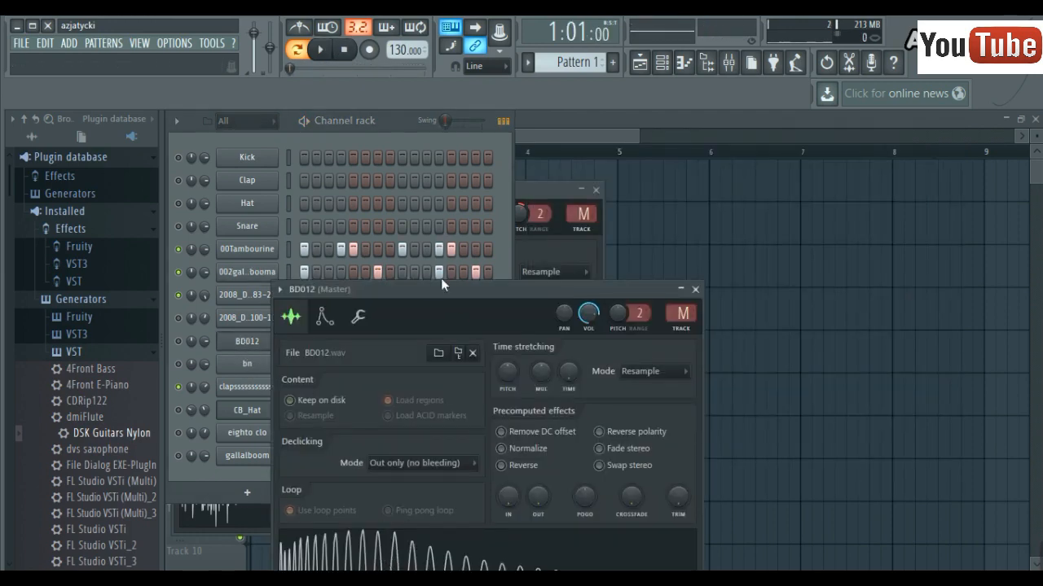
{"action": "left_click_drag", "start_coordinate": [440, 287], "coordinate": [735, 105]}
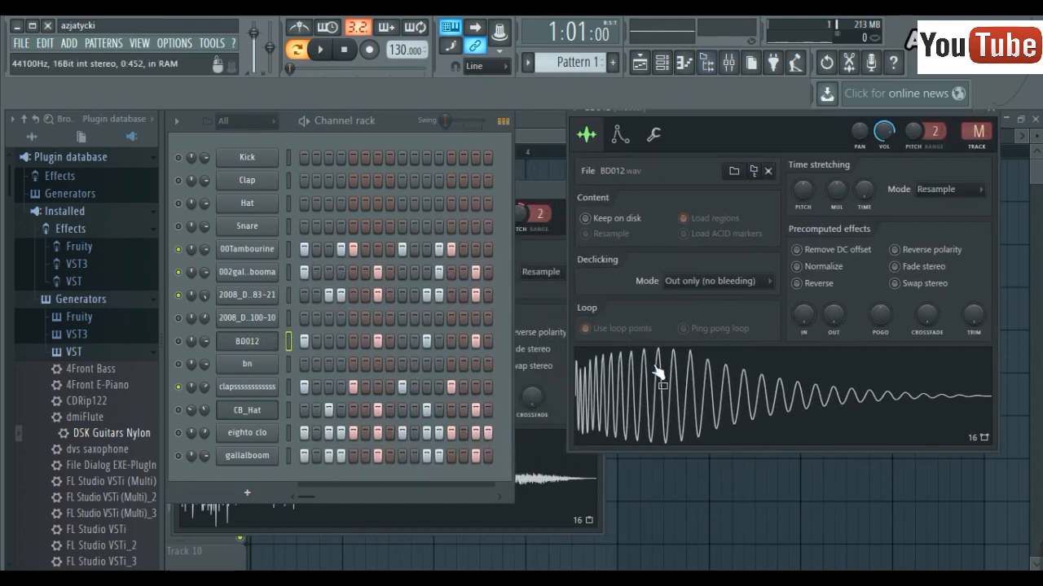
{"action": "left_click", "coordinate": [686, 384]}
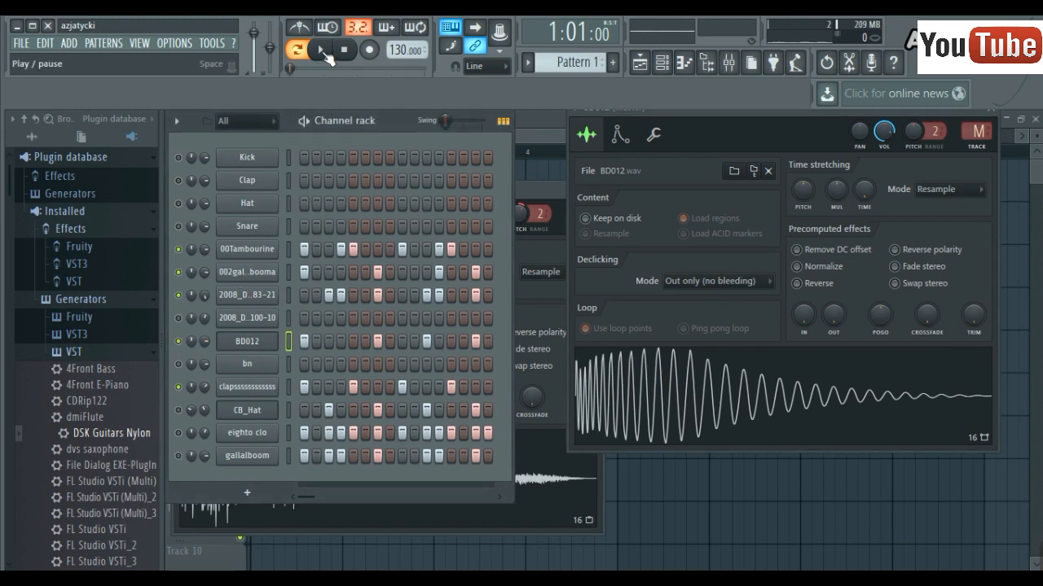
{"action": "left_click", "coordinate": [322, 50]}
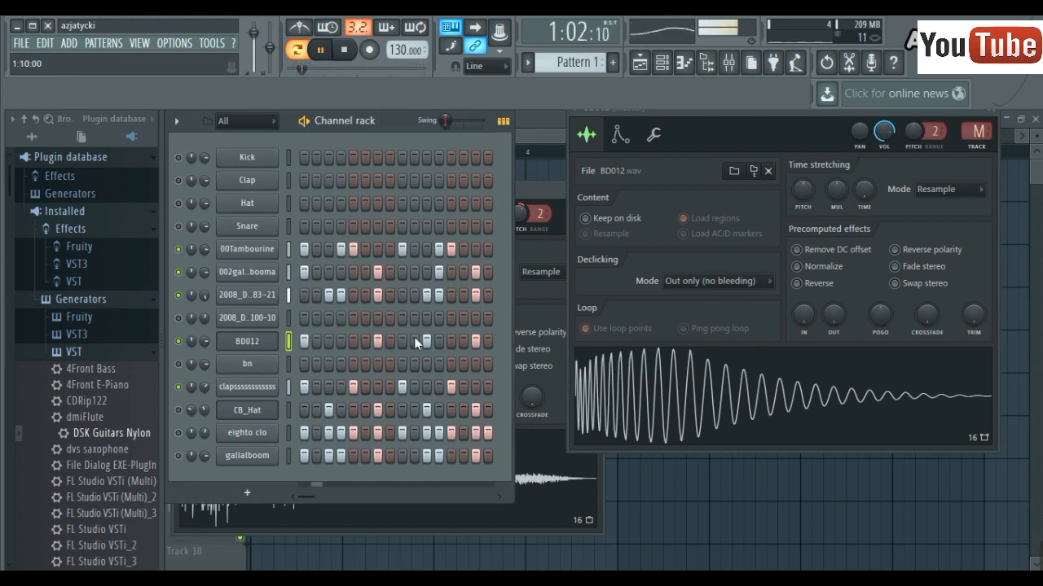
{"action": "left_click", "coordinate": [476, 340]}
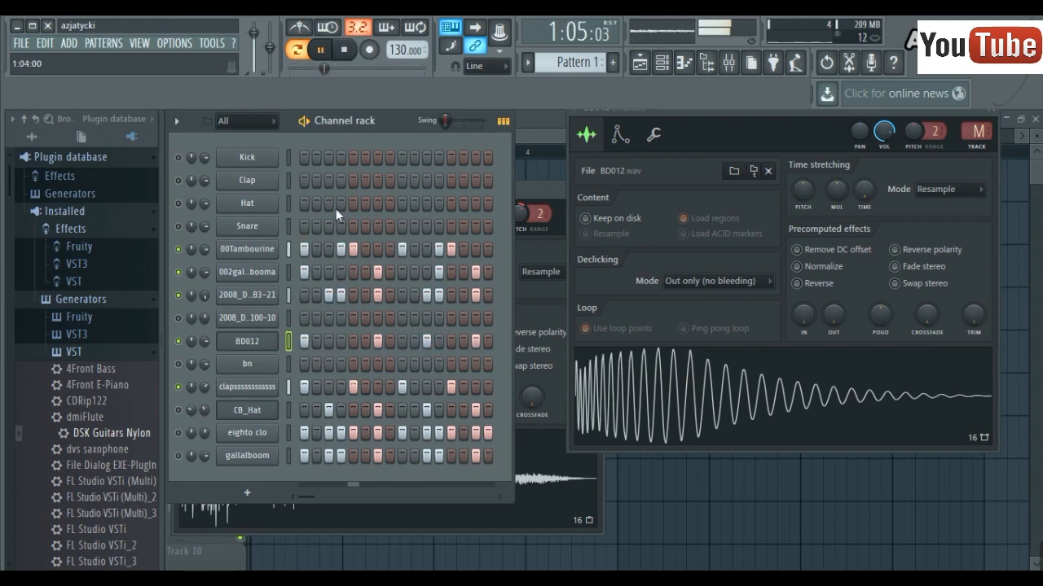
{"action": "left_click", "coordinate": [349, 49]}
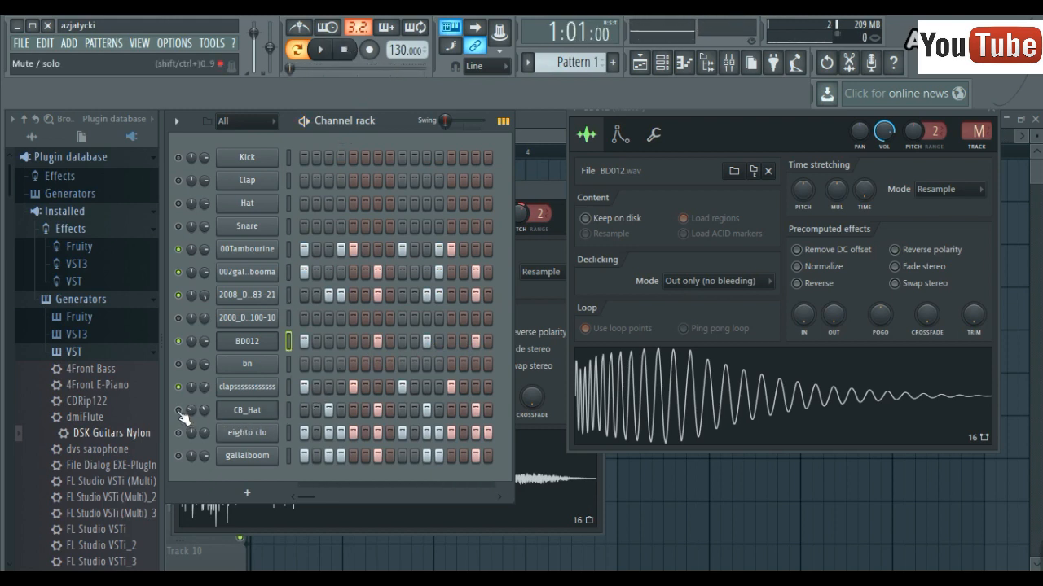
Open the CB_Hat channel settings beside the rack, unmute the channel, and start pattern playback.
{"action": "left_click", "coordinate": [266, 411]}
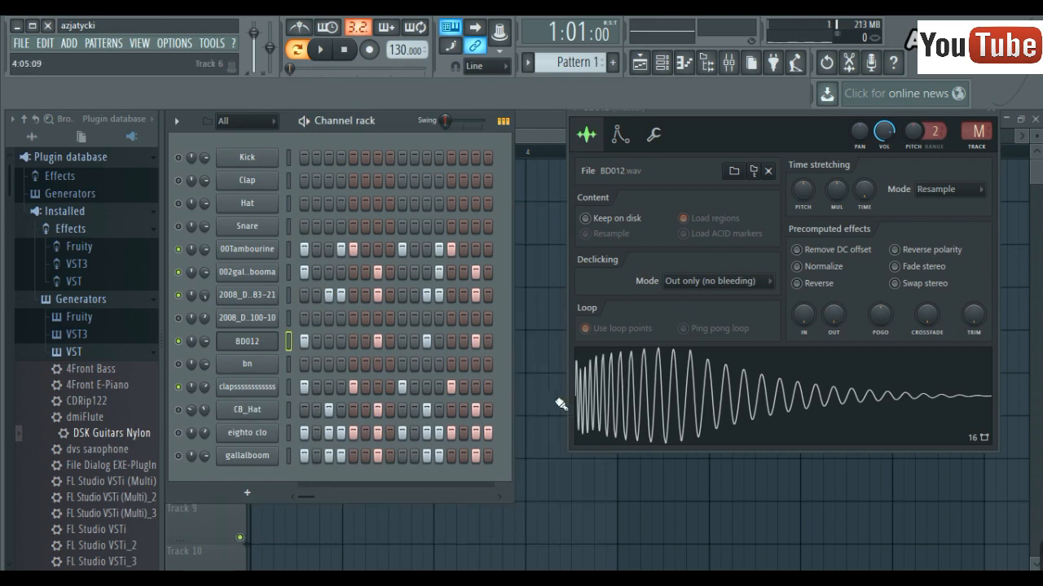
{"action": "left_click", "coordinate": [262, 412]}
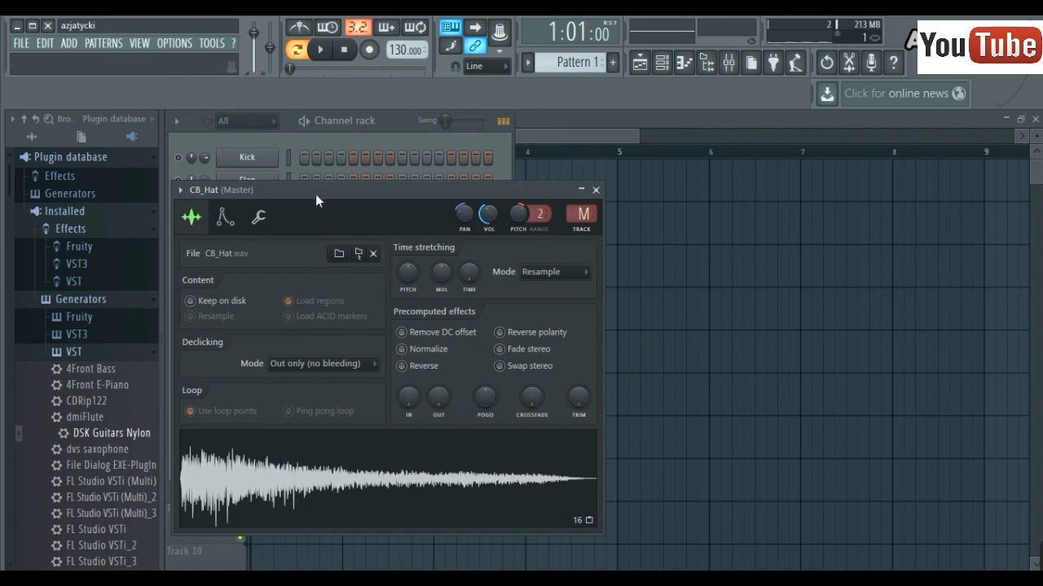
{"action": "left_click_drag", "start_coordinate": [315, 194], "coordinate": [671, 111]}
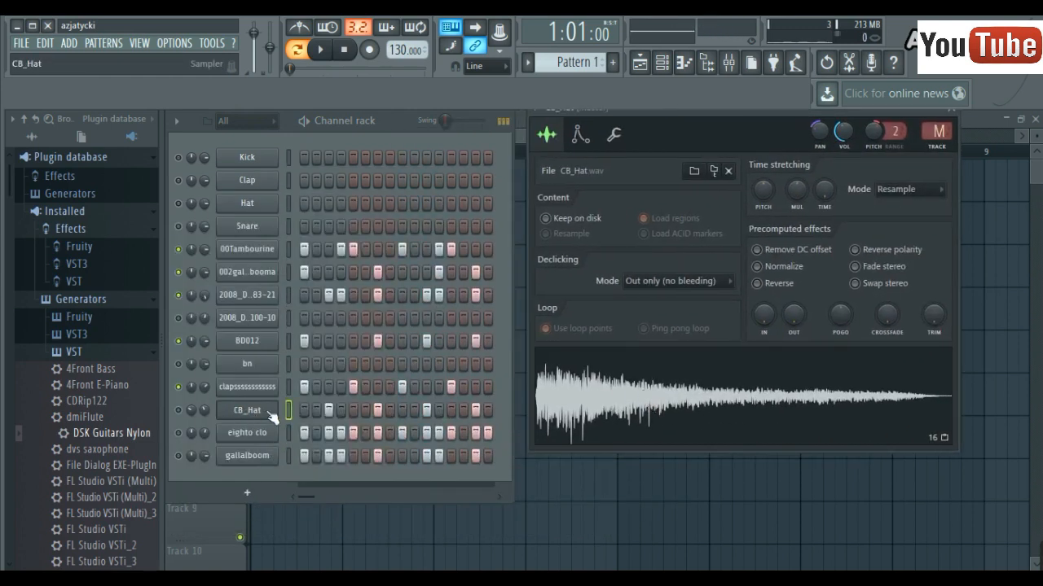
{"action": "left_click", "coordinate": [178, 410]}
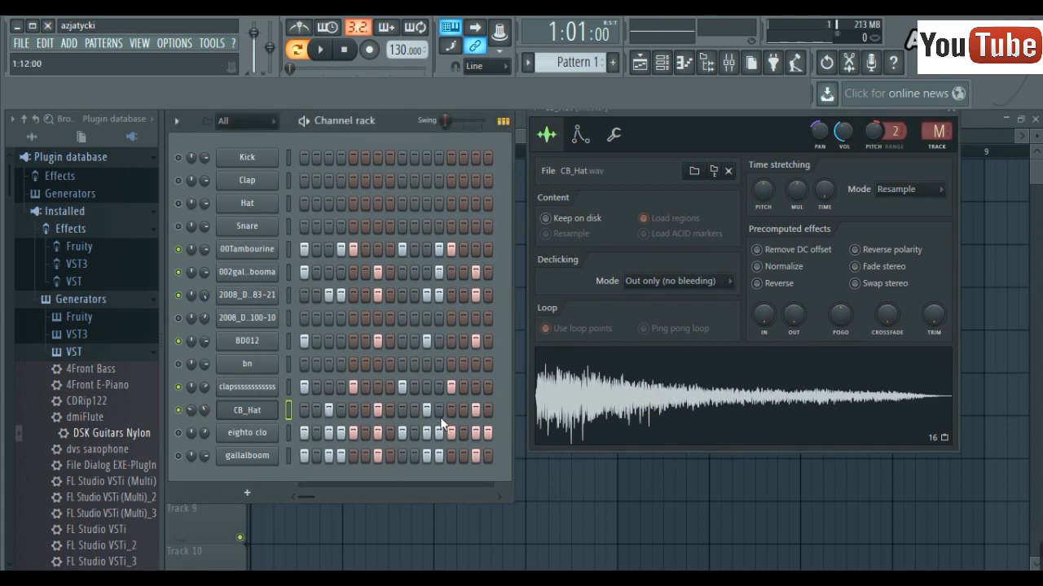
{"action": "left_click", "coordinate": [323, 50]}
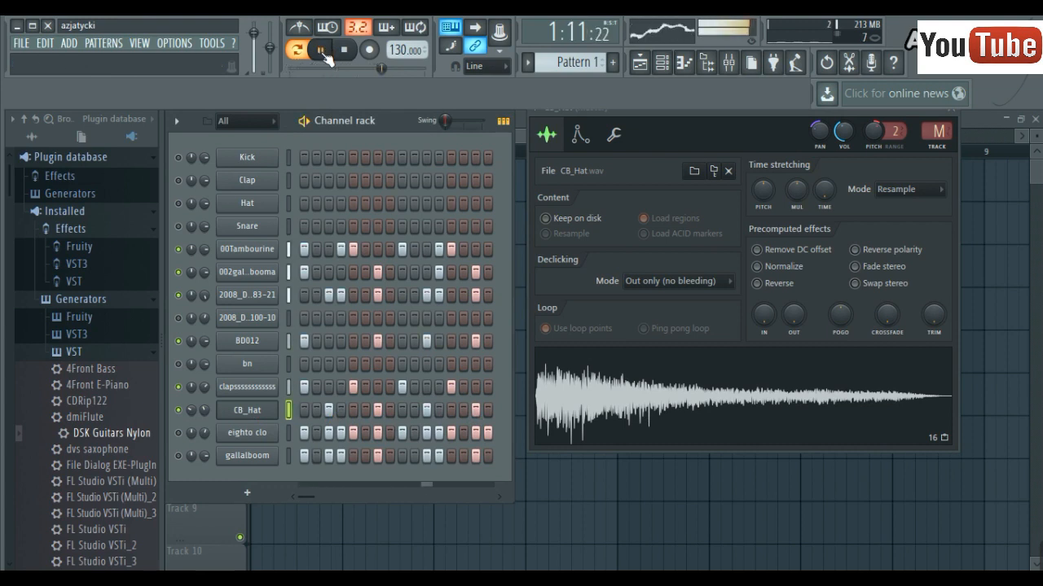
Solo CB_Hat during playback, restore the other active channels to hear the combined beat, and stop playback.
{"action": "right_click", "coordinate": [180, 409]}
{"action": "left_click", "coordinate": [192, 347]}
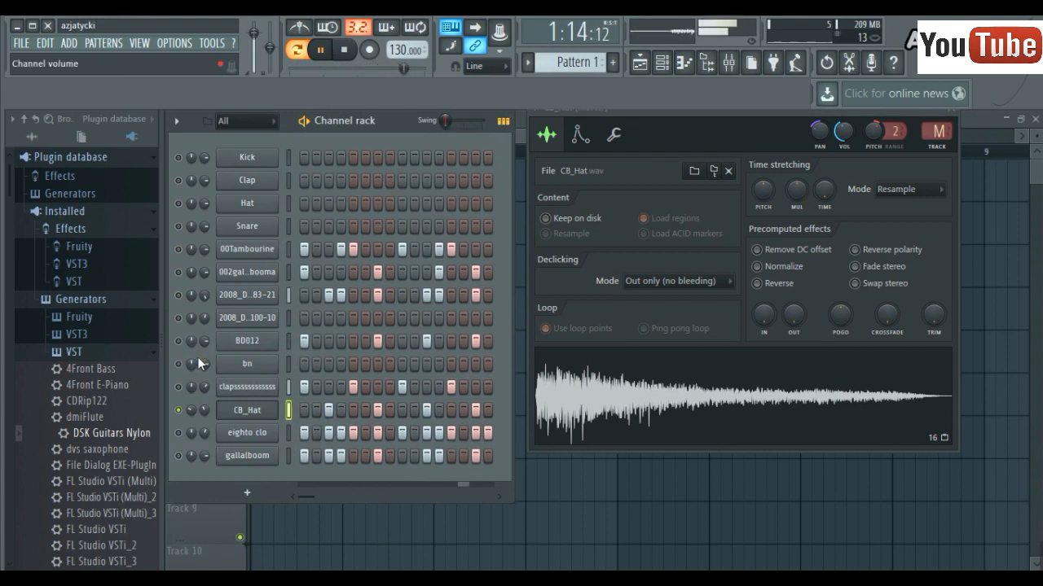
{"action": "right_click", "coordinate": [176, 409]}
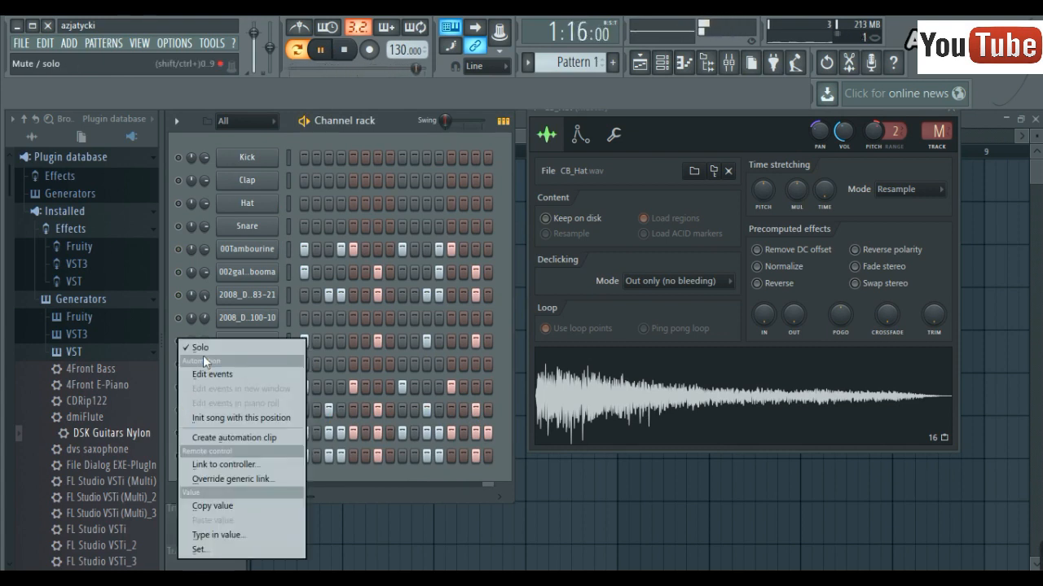
{"action": "left_click", "coordinate": [169, 403]}
{"action": "left_click", "coordinate": [178, 295]}
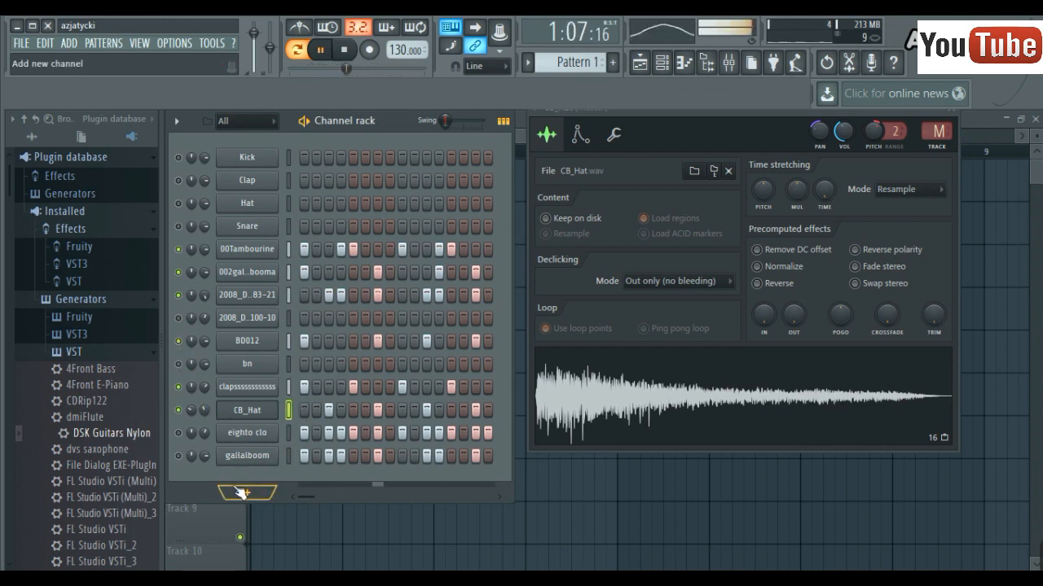
{"action": "left_click", "coordinate": [346, 50]}
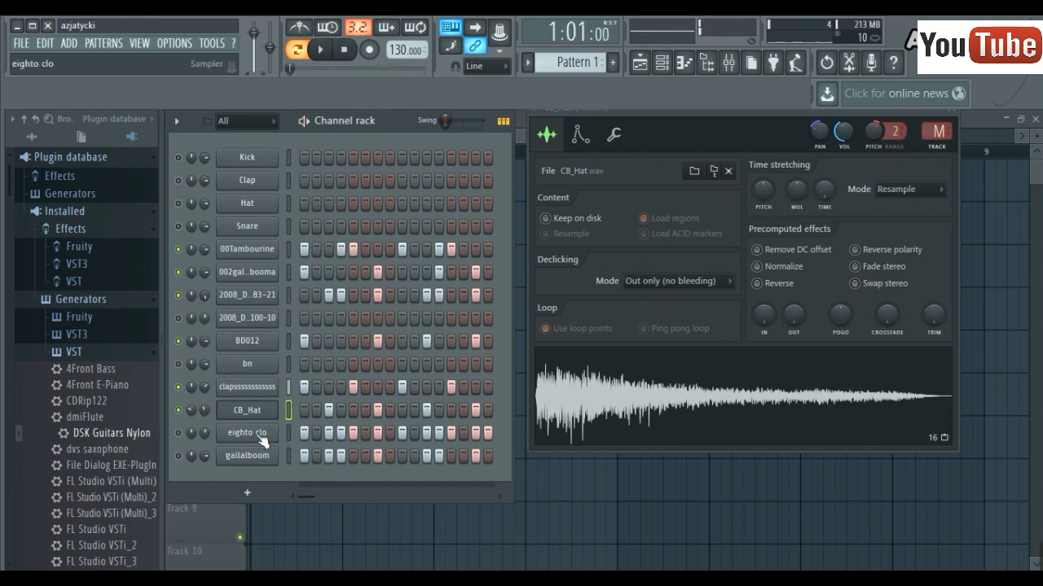
Open the eighto clo channel and preview its sample by playing several notes.
{"action": "left_click", "coordinate": [262, 440]}
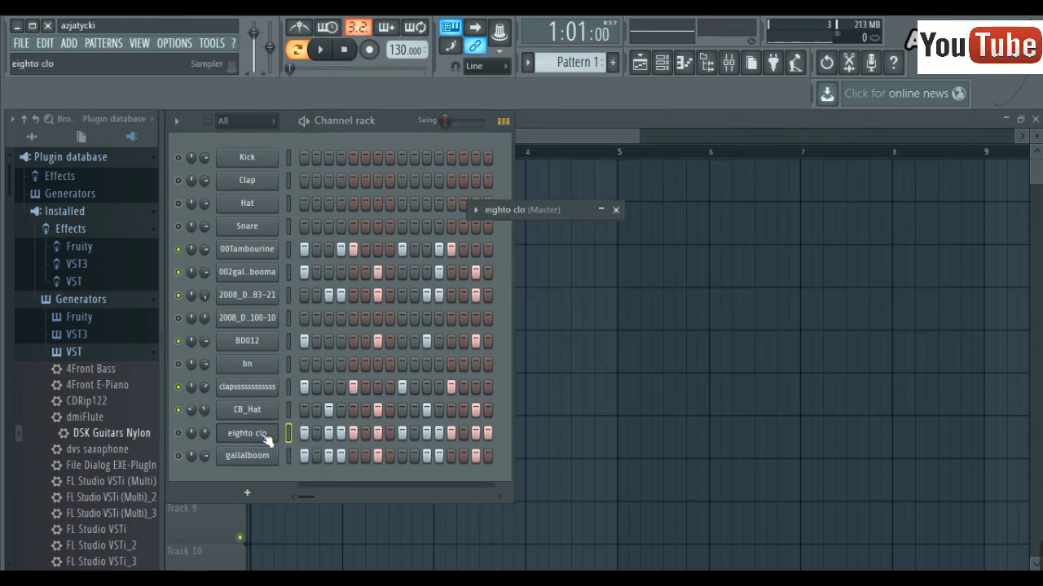
{"action": "left_click", "coordinate": [478, 212]}
{"action": "left_click", "coordinate": [478, 213]}
{"action": "key", "text": "b"}
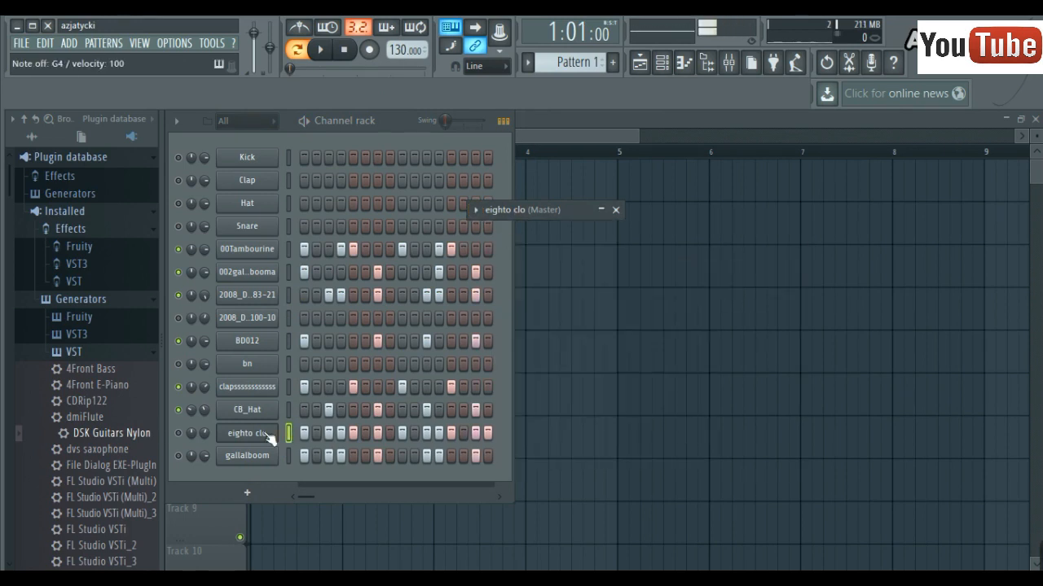
{"action": "key", "text": "y"}
{"action": "key", "text": "y"}
{"action": "key", "text": "t"}
{"action": "key", "text": "t"}
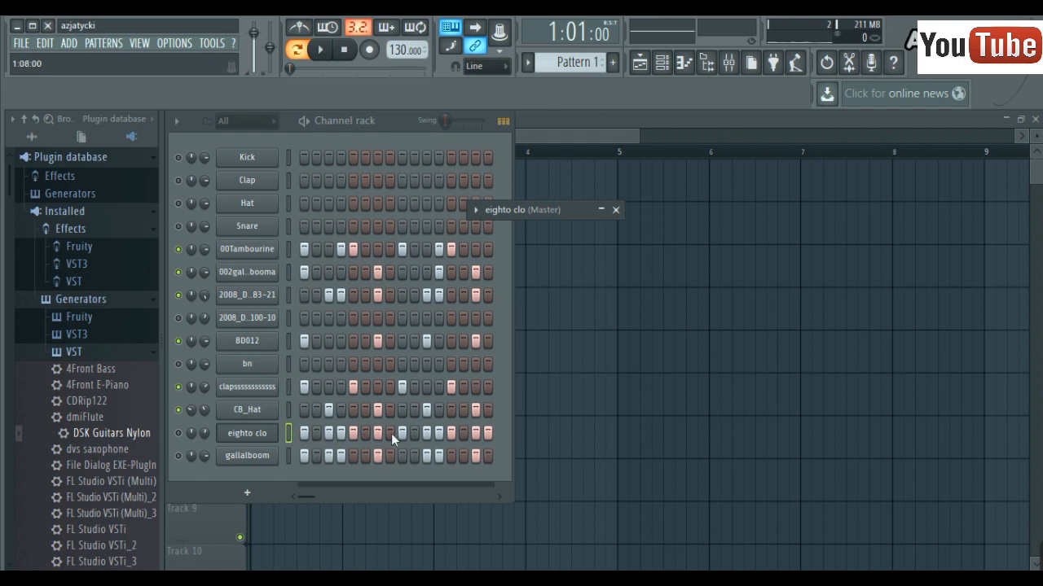
Solo the eighto clo channel to audition it alone in the pattern, and turn solo off so all channels are active.
{"action": "right_click", "coordinate": [183, 437]}
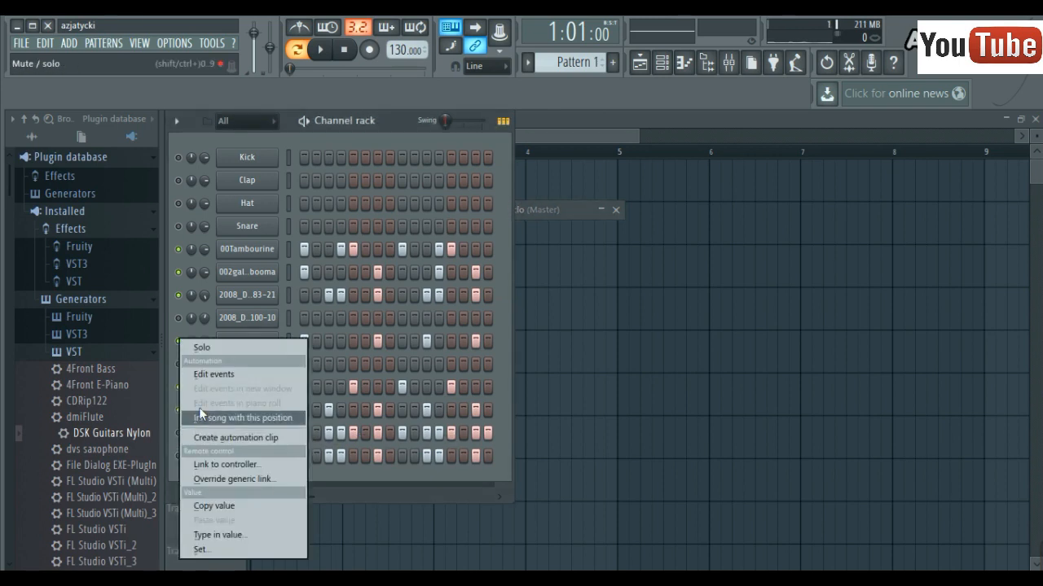
{"action": "left_click", "coordinate": [220, 346]}
{"action": "key", "text": "space"}
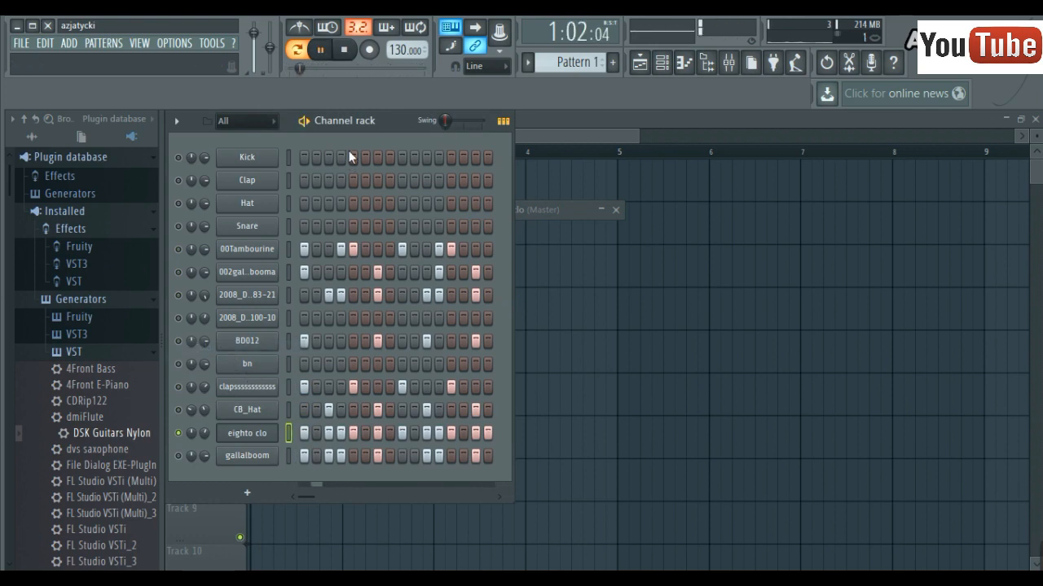
{"action": "key", "text": "space"}
{"action": "right_click", "coordinate": [180, 435]}
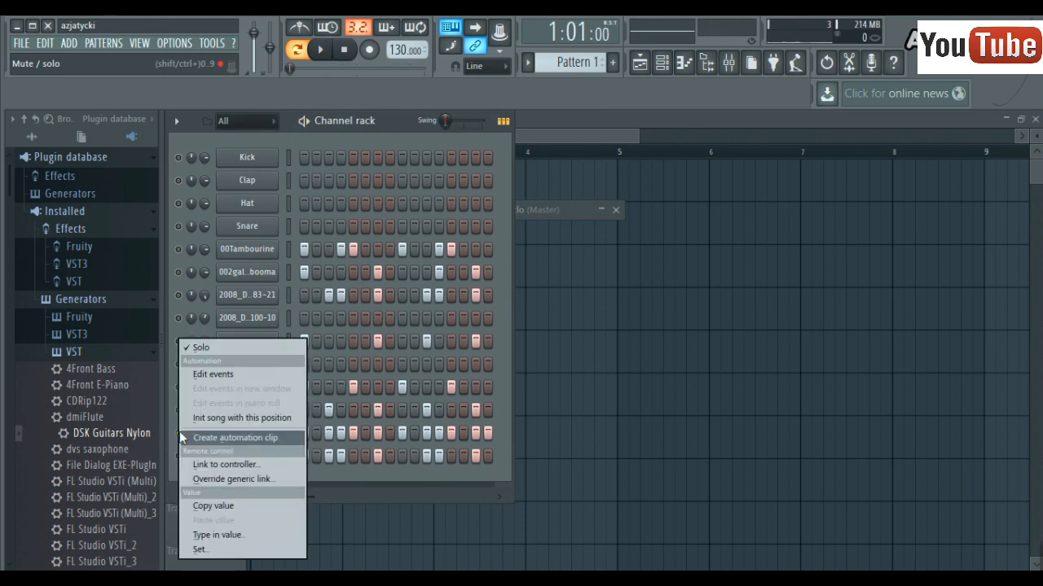
{"action": "left_click", "coordinate": [203, 347]}
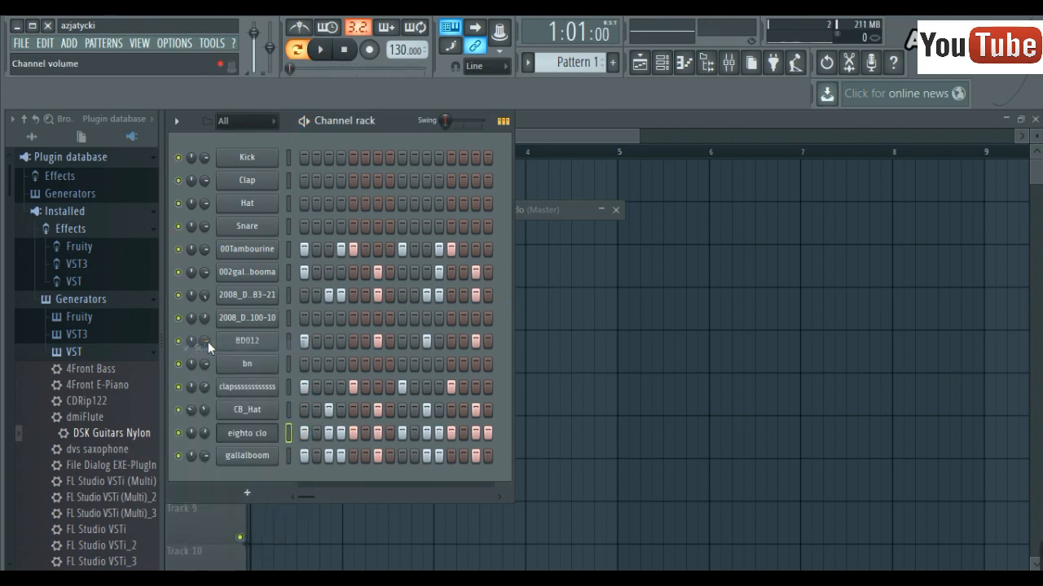
Mute the gallalboom channel and adjust the eighto clo channel's volume by ear while the pattern plays.
{"action": "right_click", "coordinate": [178, 457]}
{"action": "left_click", "coordinate": [171, 465]}
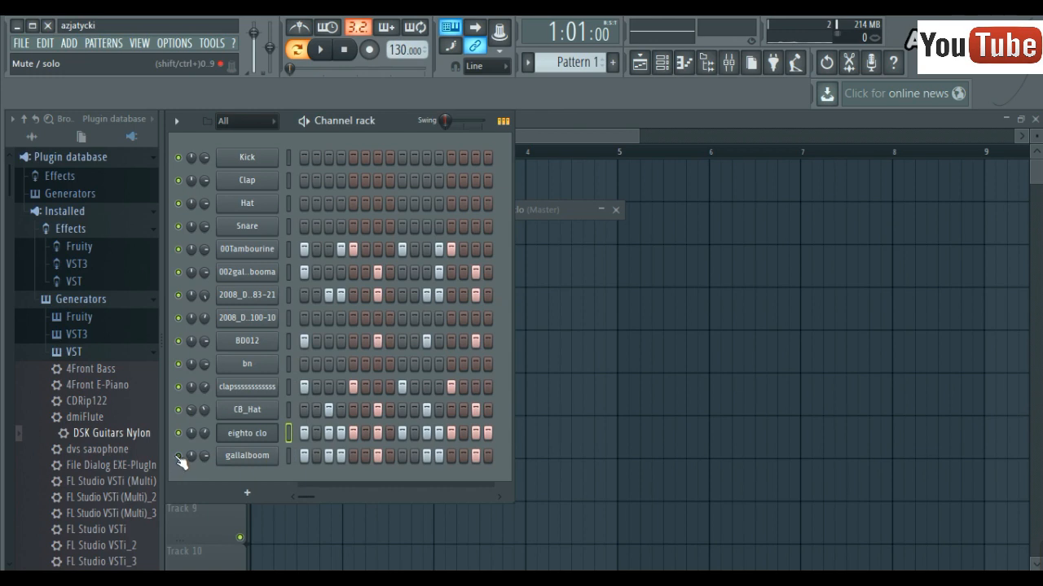
{"action": "left_click", "coordinate": [179, 456]}
{"action": "key", "text": "space"}
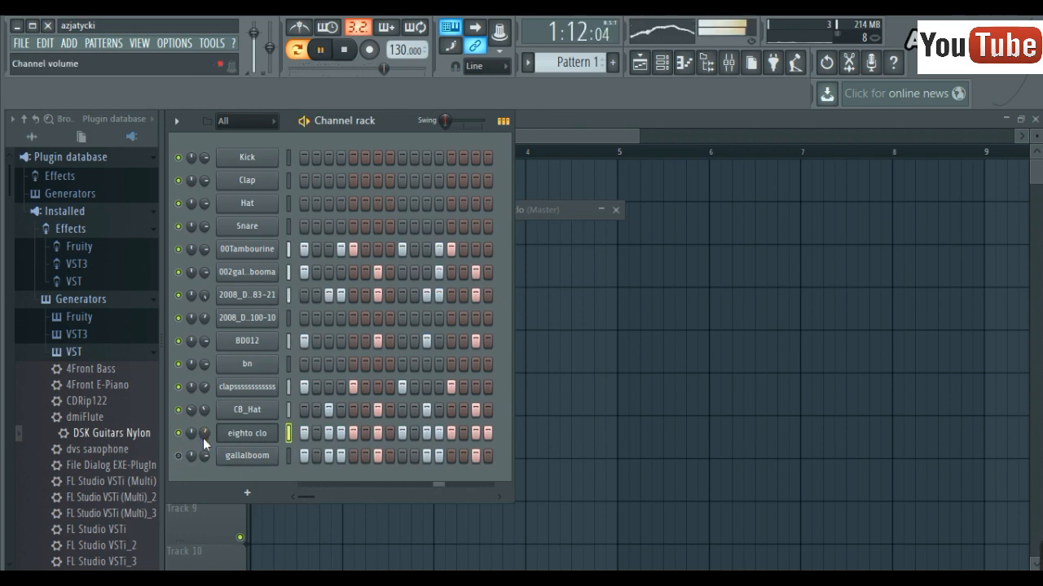
{"action": "left_click_drag", "start_coordinate": [202, 437], "coordinate": [202, 378]}
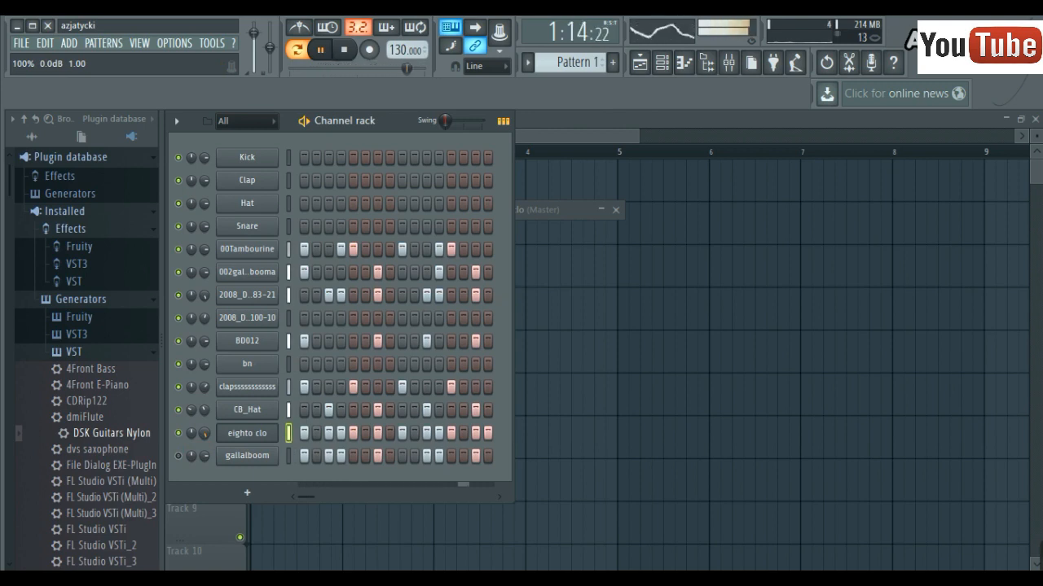
{"action": "left_click_drag", "start_coordinate": [203, 434], "coordinate": [201, 475]}
{"action": "key", "text": "space"}
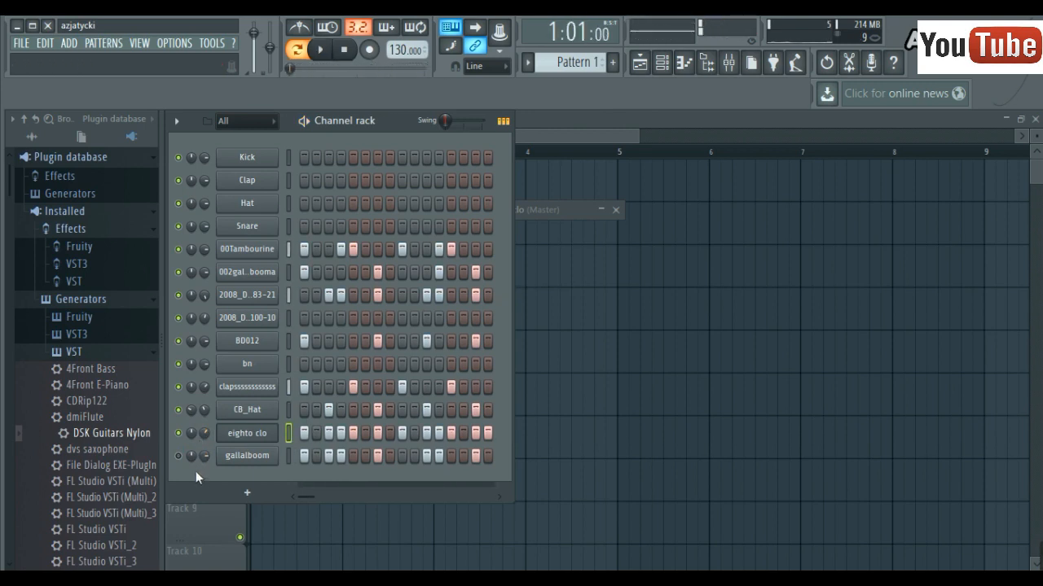
Open the gallalboom channel settings beside the rack and preview the sample.
{"action": "left_click", "coordinate": [229, 457]}
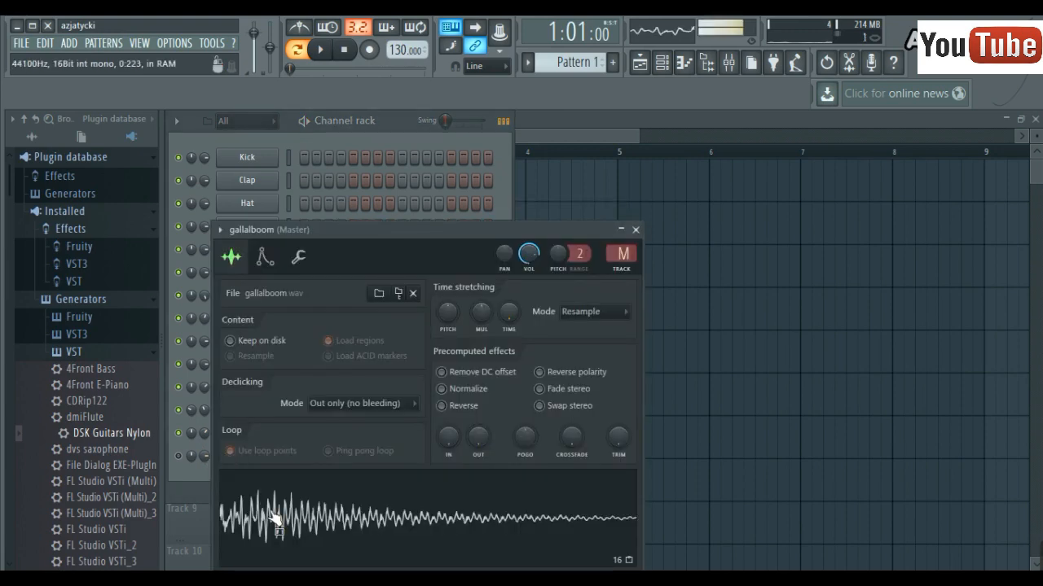
{"action": "left_click_drag", "start_coordinate": [330, 224], "coordinate": [607, 129]}
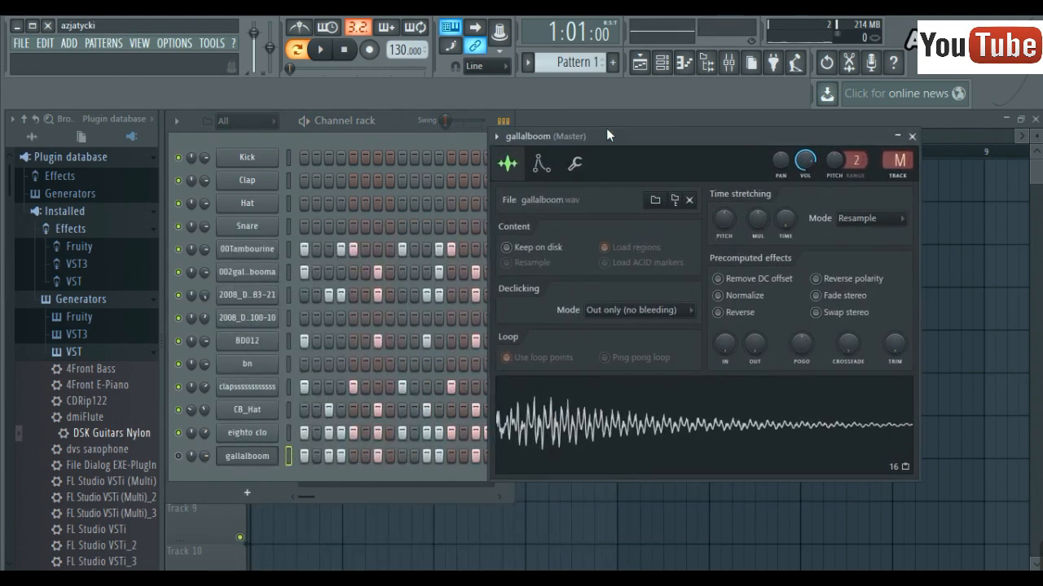
{"action": "left_click", "coordinate": [252, 461]}
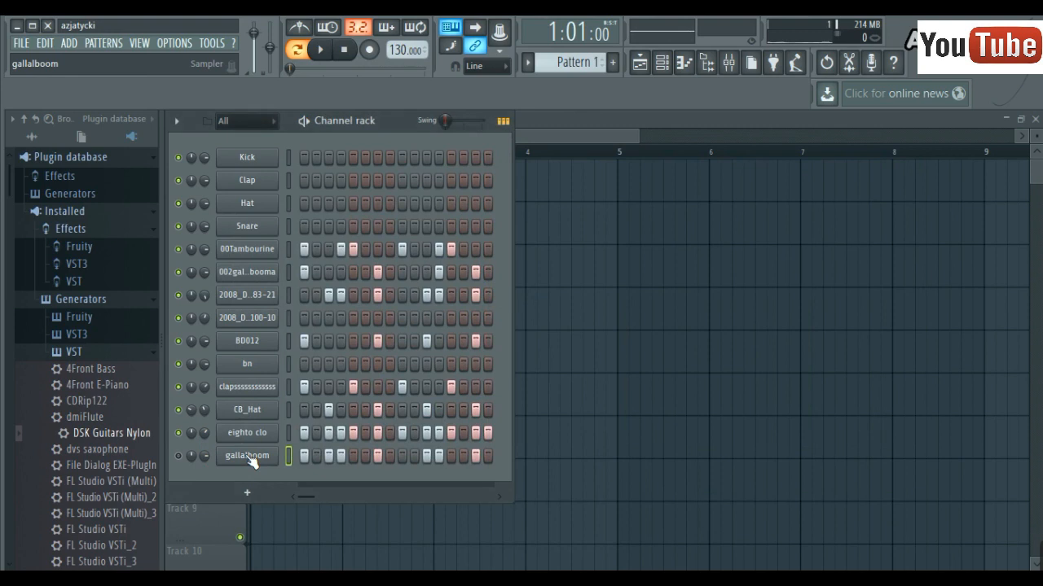
{"action": "left_click", "coordinate": [251, 461]}
Unmute the gallalboom channel and audition the full pattern with all channels active.
{"action": "left_click", "coordinate": [184, 461]}
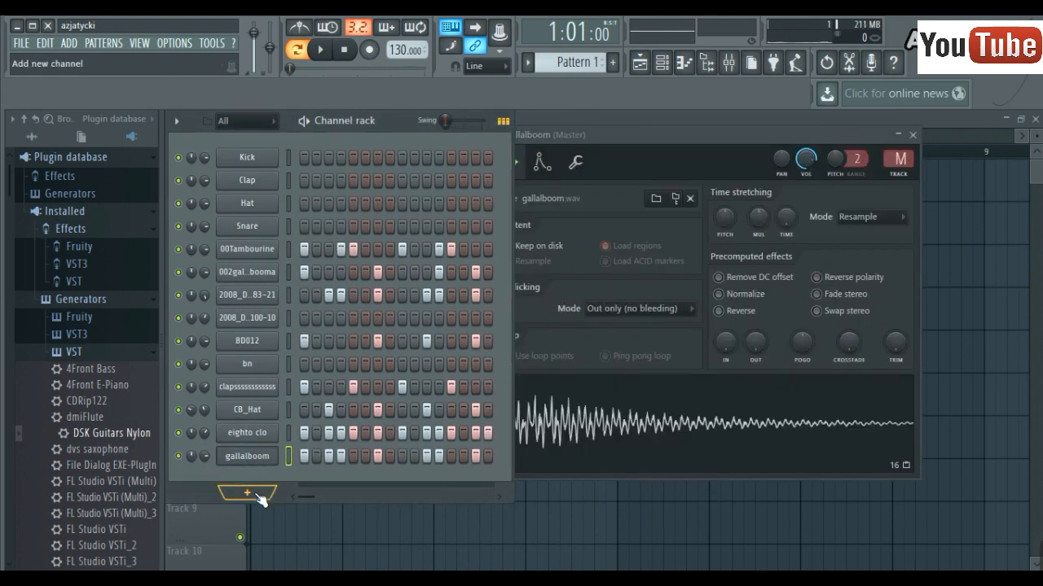
{"action": "key", "text": "space"}
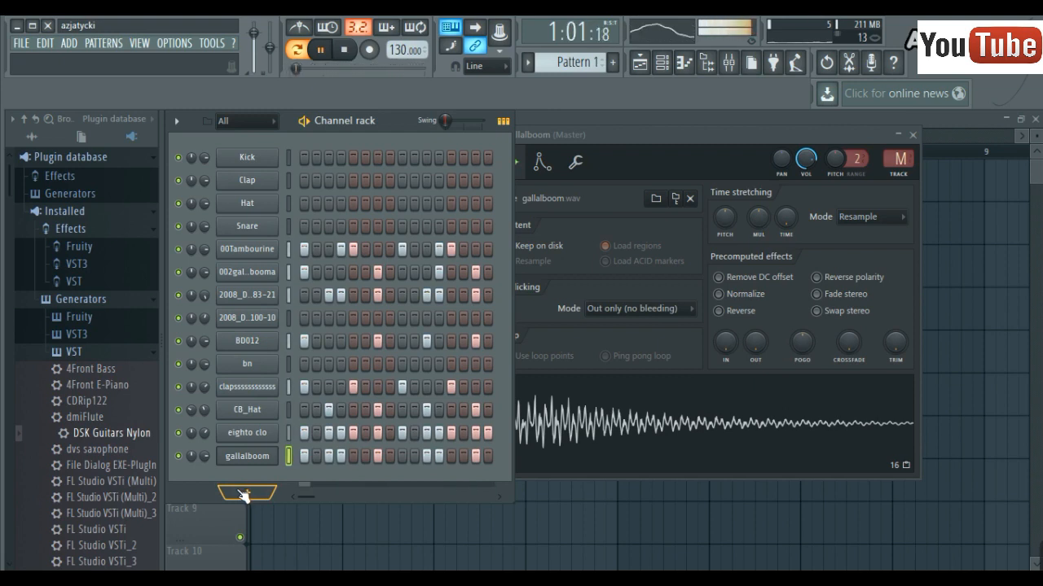
{"action": "left_click", "coordinate": [346, 51]}
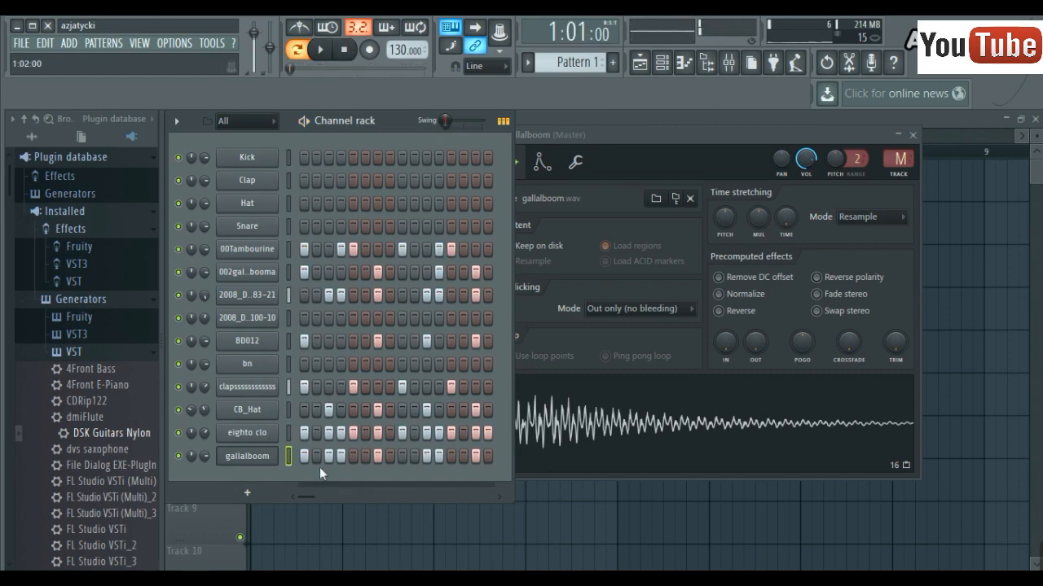